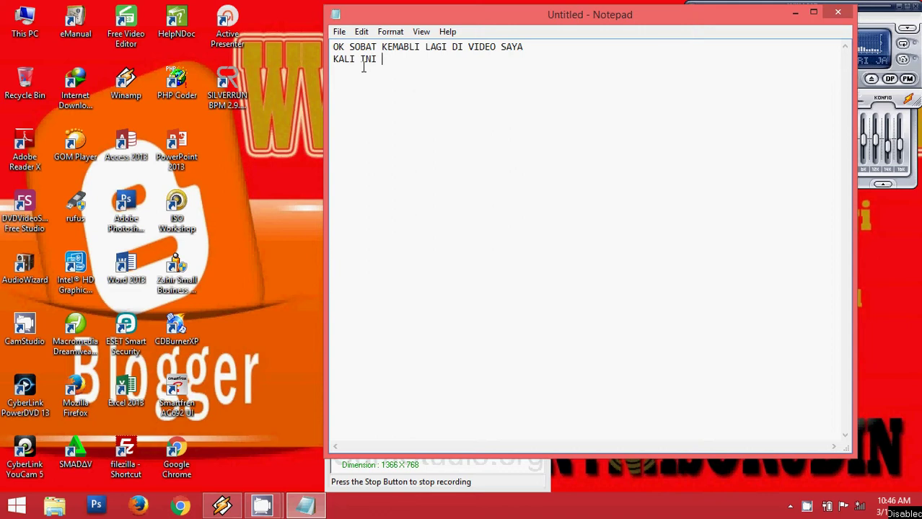
Type the intro line 'BAGAIMANA CARA MEMBUAT DATA BARU PADA PROGRAM ZAHIR ACCOUNTING VERSI 5.1'.
text(N MEMBAHAS)
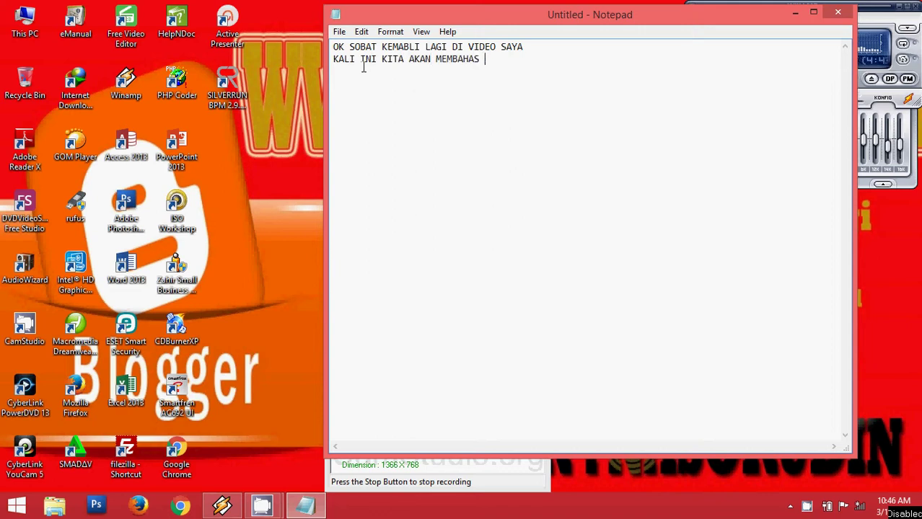
text( M)
key(BackSpace)
text(BAGAIMANA CAR)
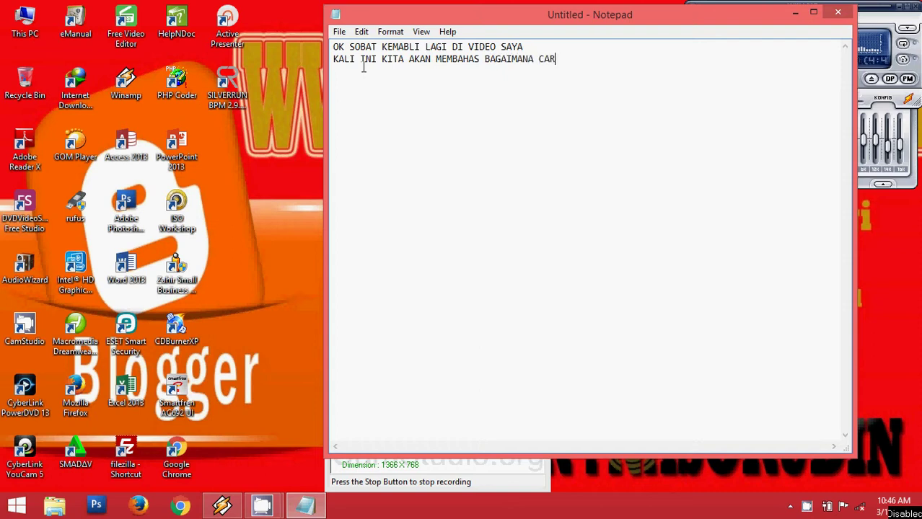
text(A MEMBUAT )
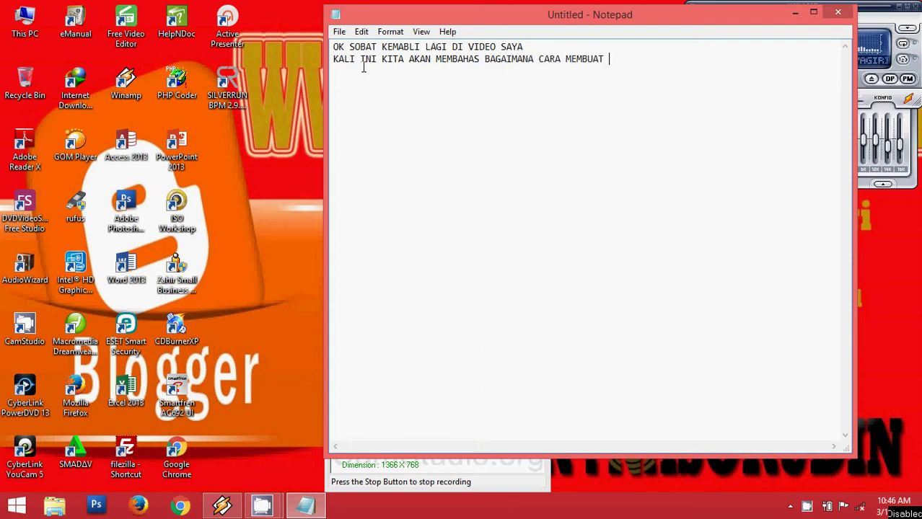
text(DATA BARU)
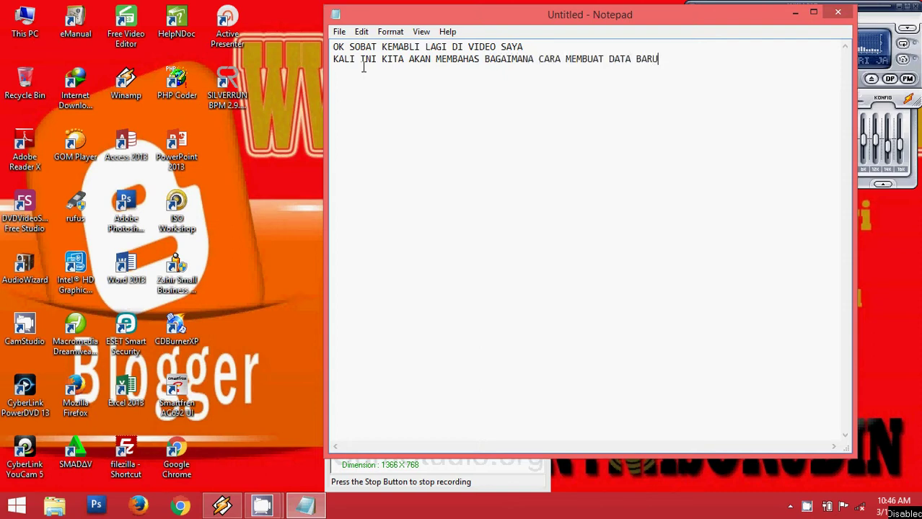
text( DI)
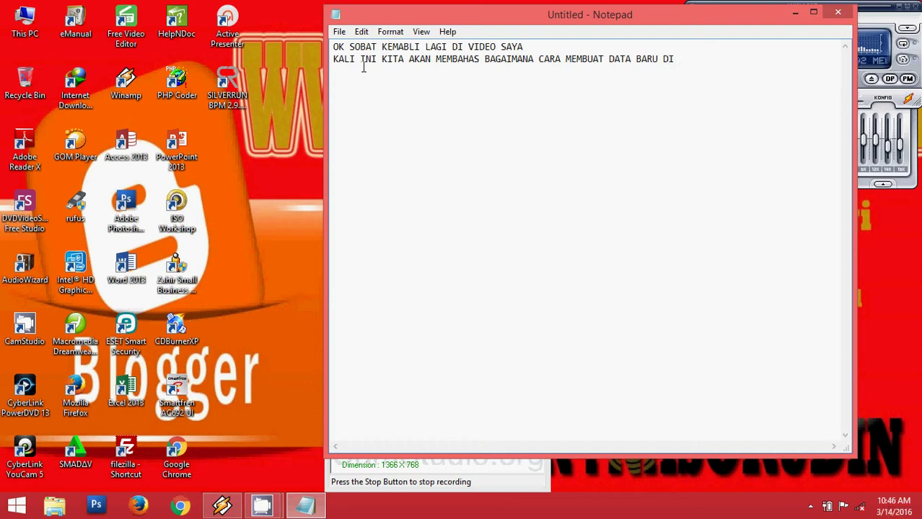
key(BackSpace)
key(BackSpace)
text(PADA PROGRAM)
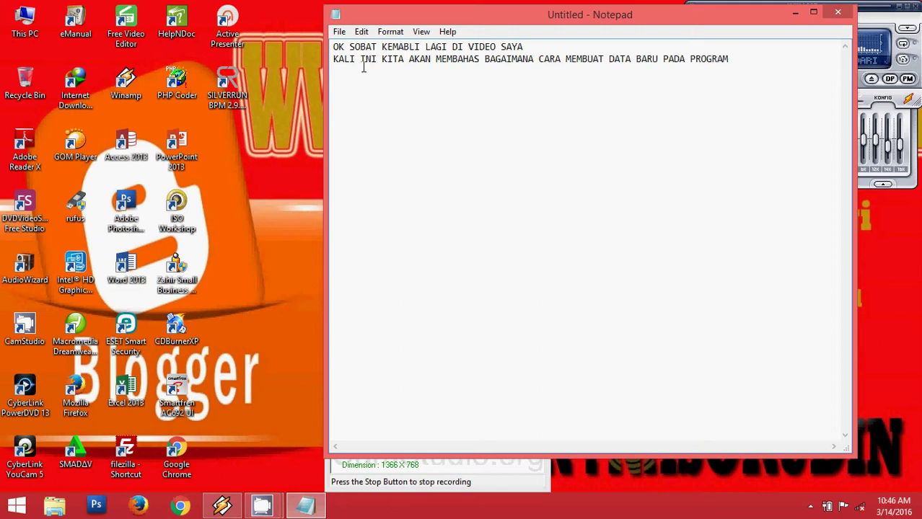
text( ZAHIR ACCOUNTI)
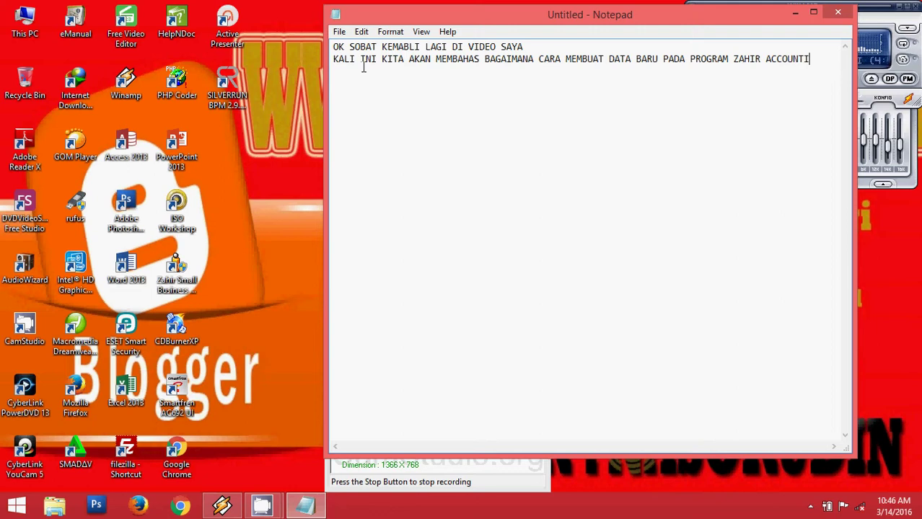
text(NG VER)
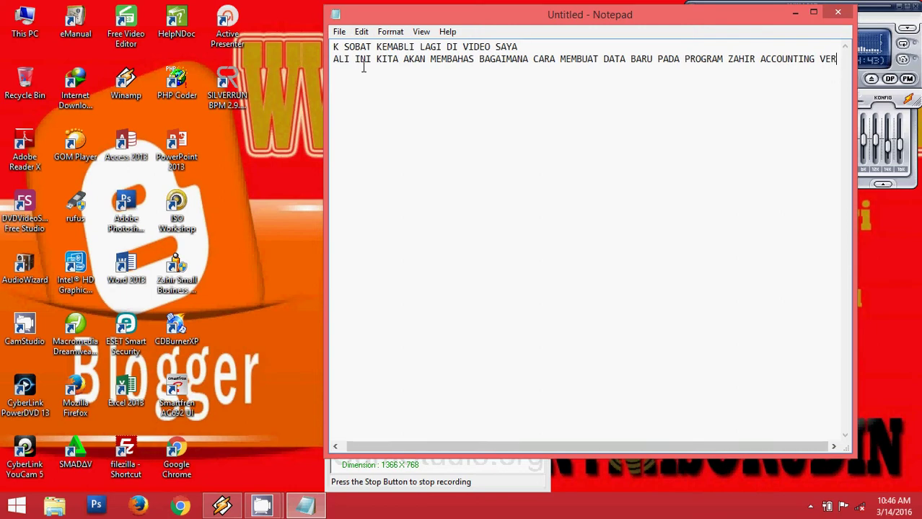
text(SI 5)
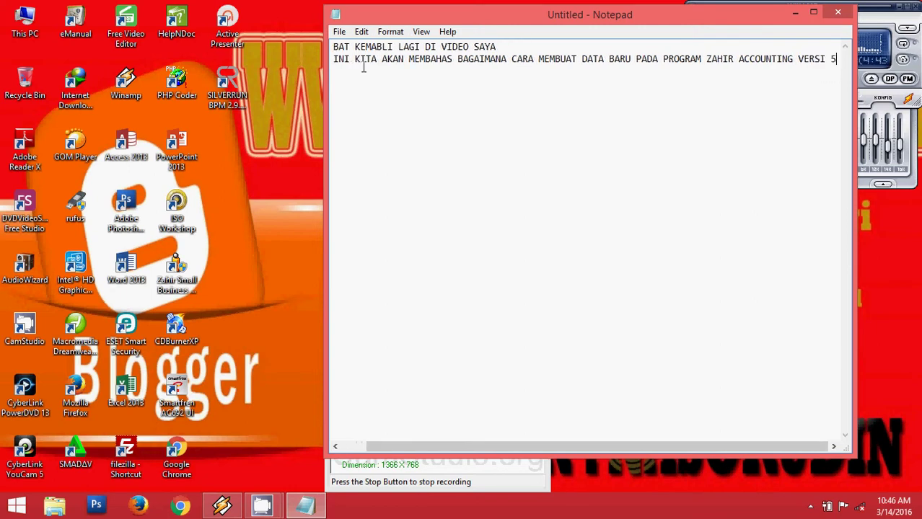
text(.1)
key(Return)
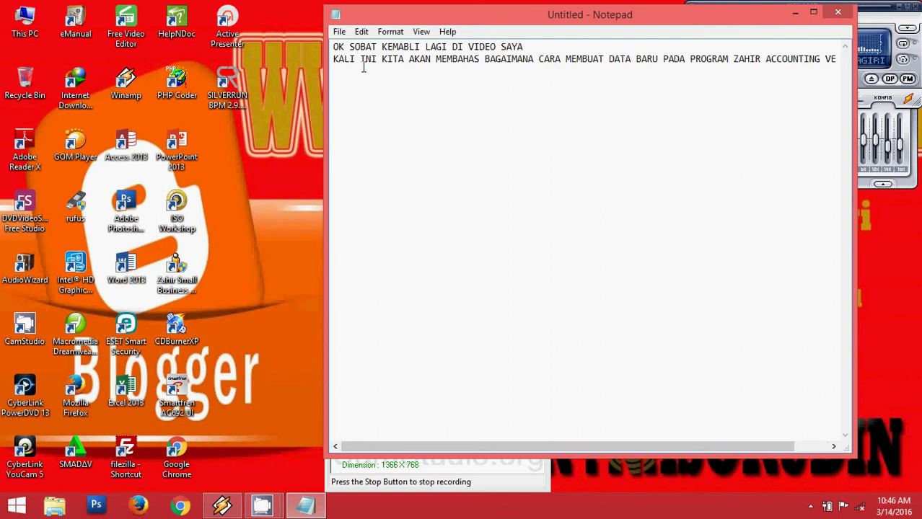
Add the line 'SILAHKAN SOBAT SIMAK BAIK-BAIK' and start a new empty line below it.
text(SILAHKAN SOBAT S)
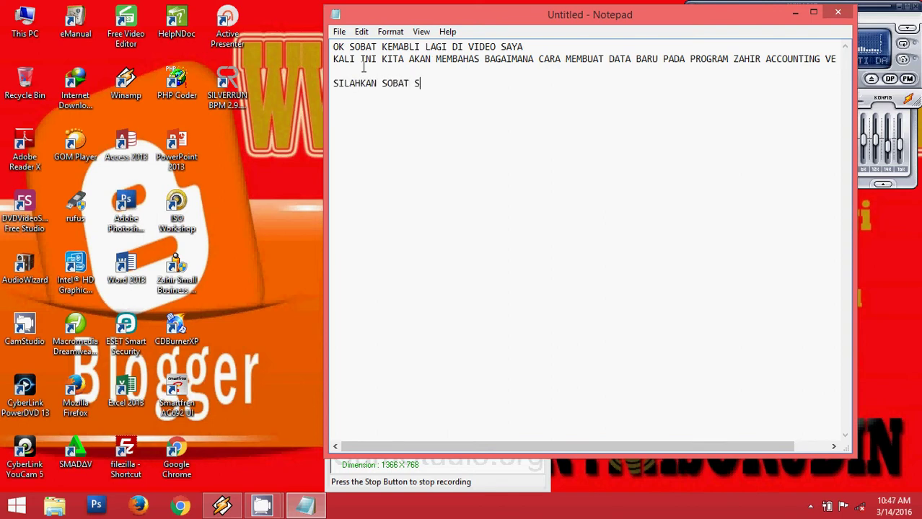
text(IMAK BAIK)
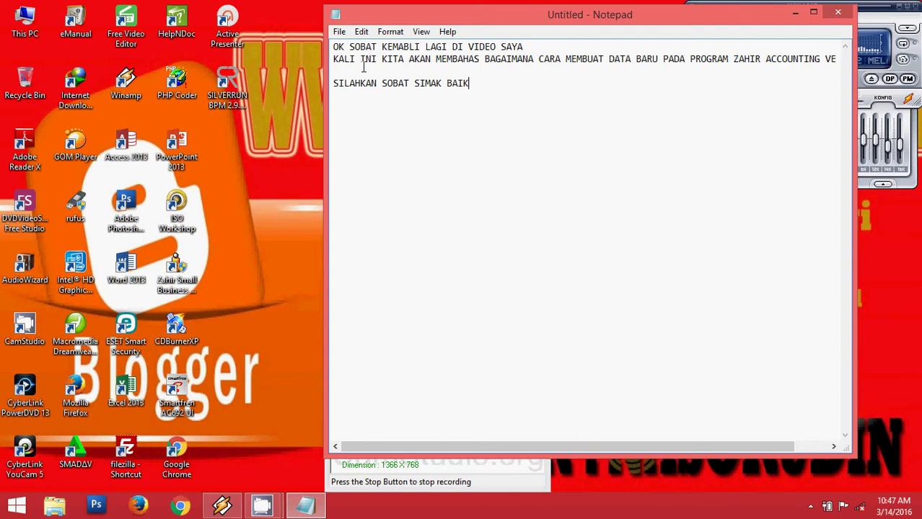
text(-BAIK)
drag(382, 17, 365, 18)
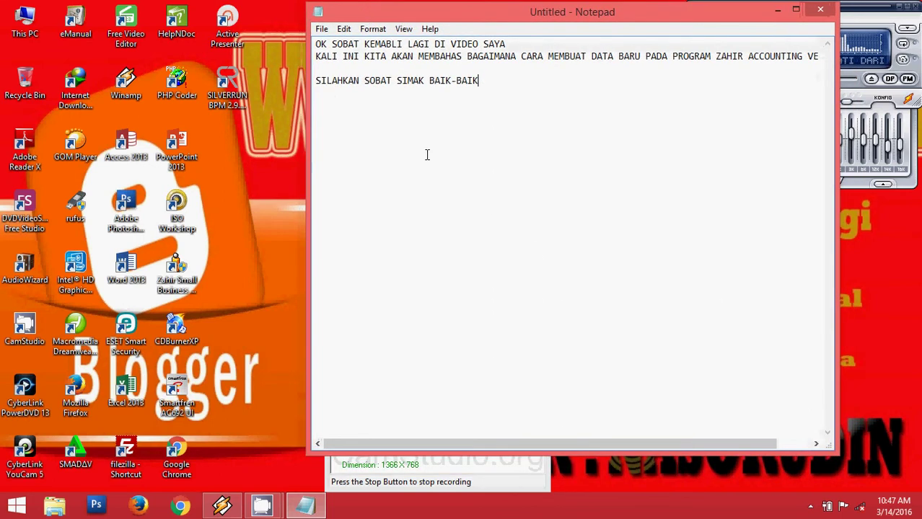
drag(816, 453, 817, 485)
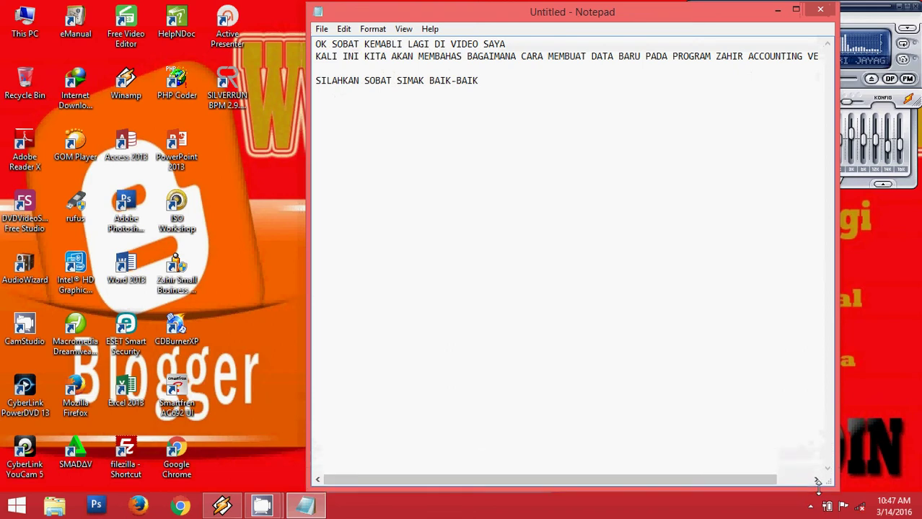
key(Return)
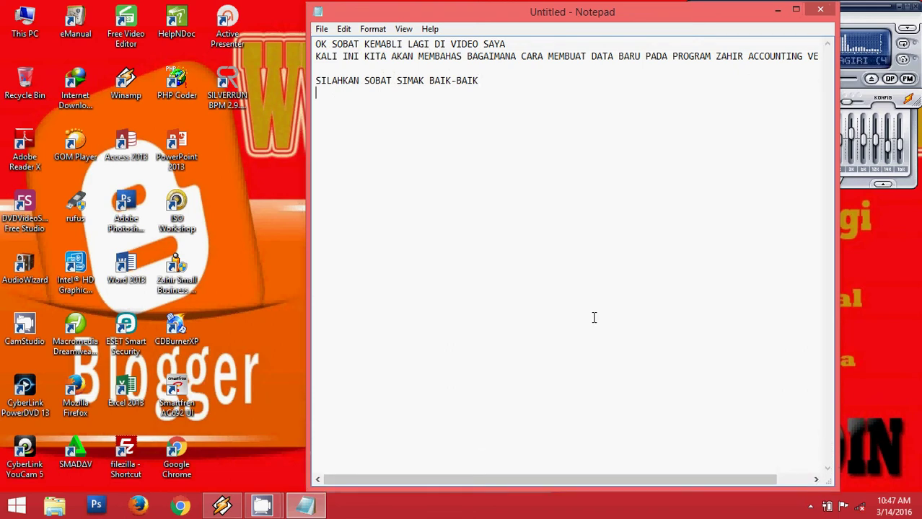
Launch Zahir Small Business Accounting from its desktop shortcut's context menu.
click(168, 276)
right_click(168, 276)
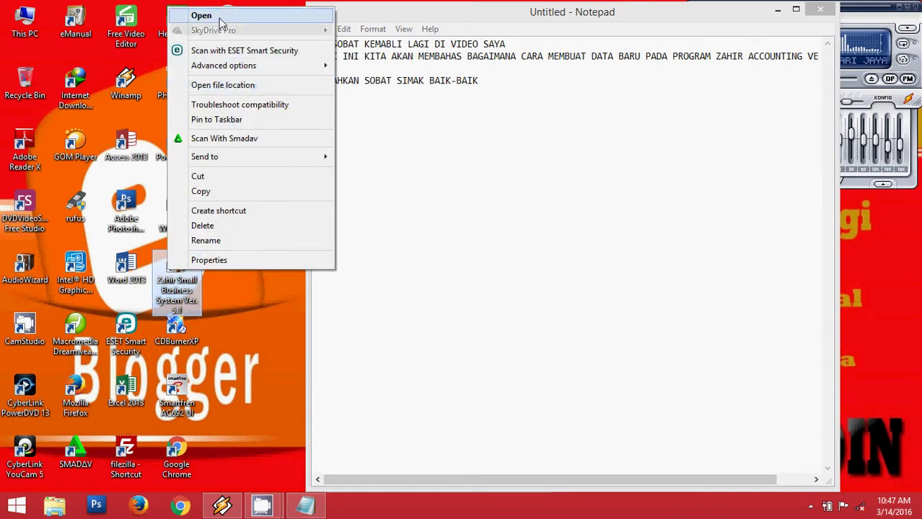
click(252, 17)
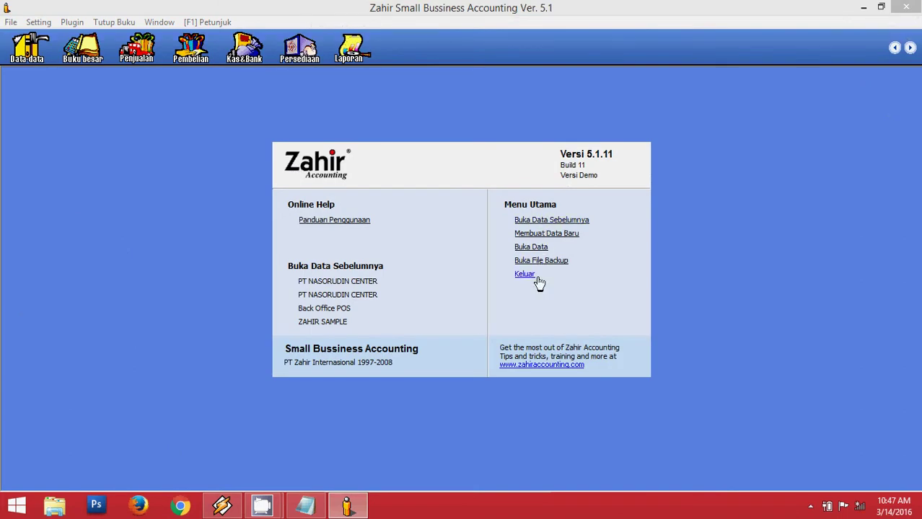
Start a new data file and enter the company name and street address.
click(538, 234)
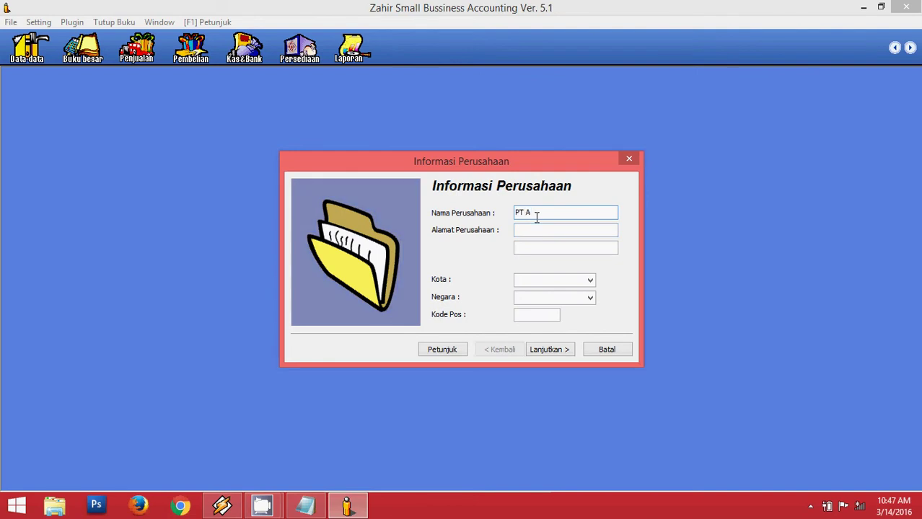
key(BackSpace)
key(BackSpace)
text(NASORUD)
click(548, 230)
text(JL.CASTRO)
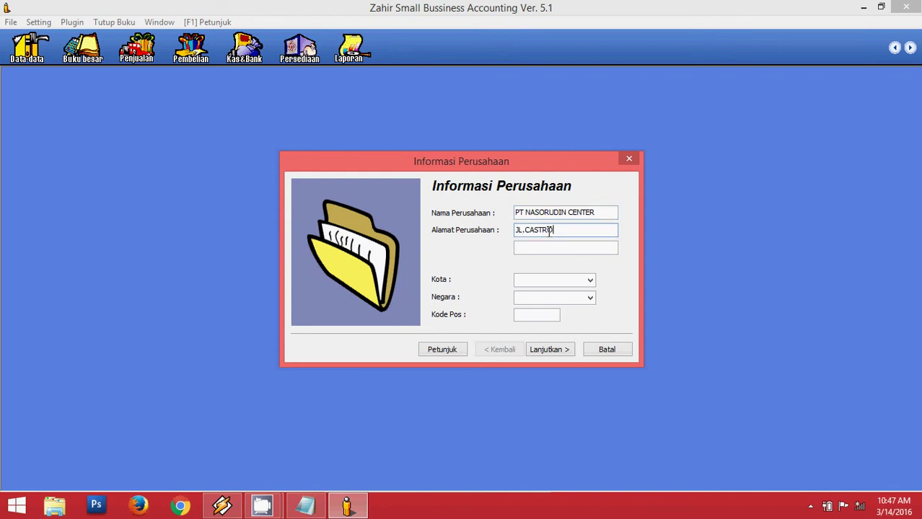
key(BackSpace)
key(BackSpace)
key(BackSpace)
key(BackSpace)
key(BackSpace)
key(BackSpace)
key(BackSpace)
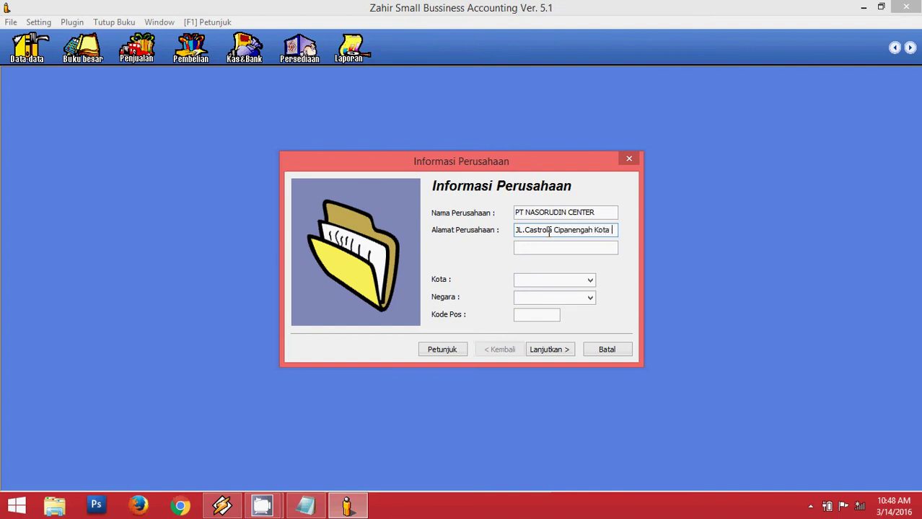
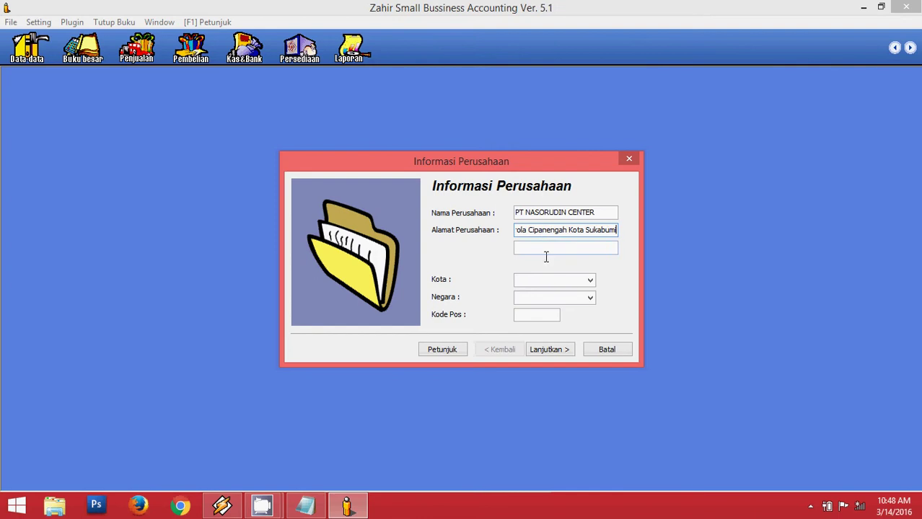
Move the city part of the address from the first to the second address line.
click(561, 246)
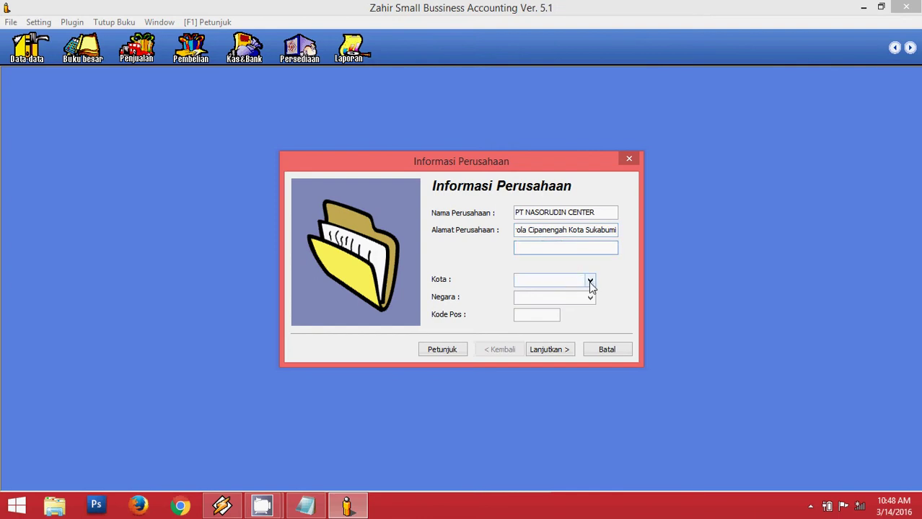
click(572, 230)
drag(529, 230, 624, 224)
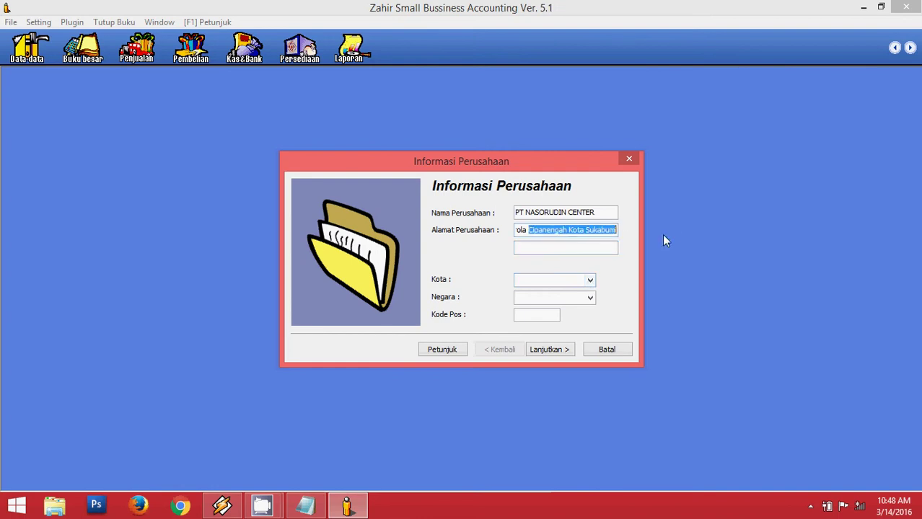
click(571, 229)
drag(569, 229, 657, 243)
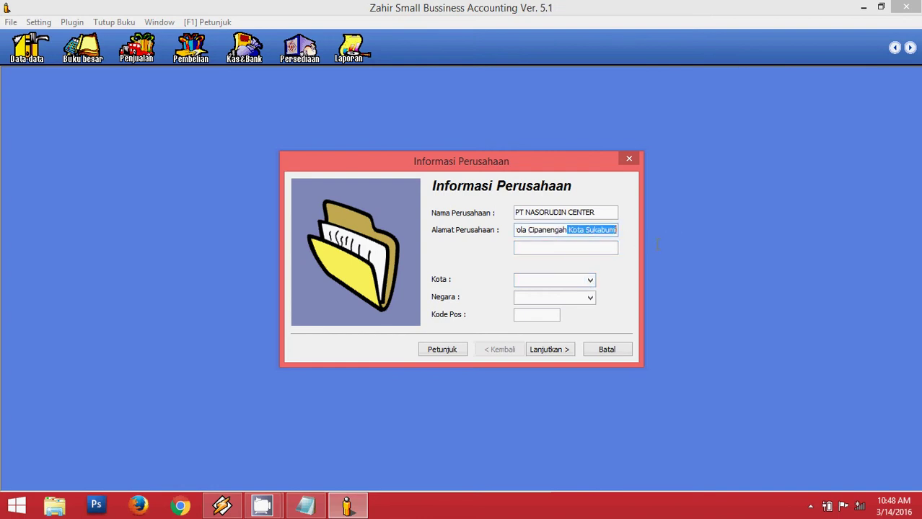
key(ctrl+x)
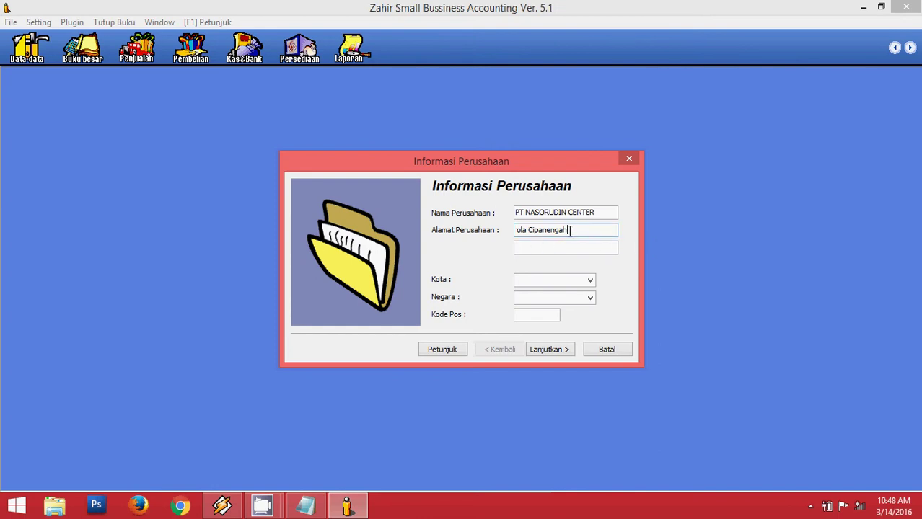
drag(570, 230, 524, 244)
click(548, 246)
key(ctrl+v)
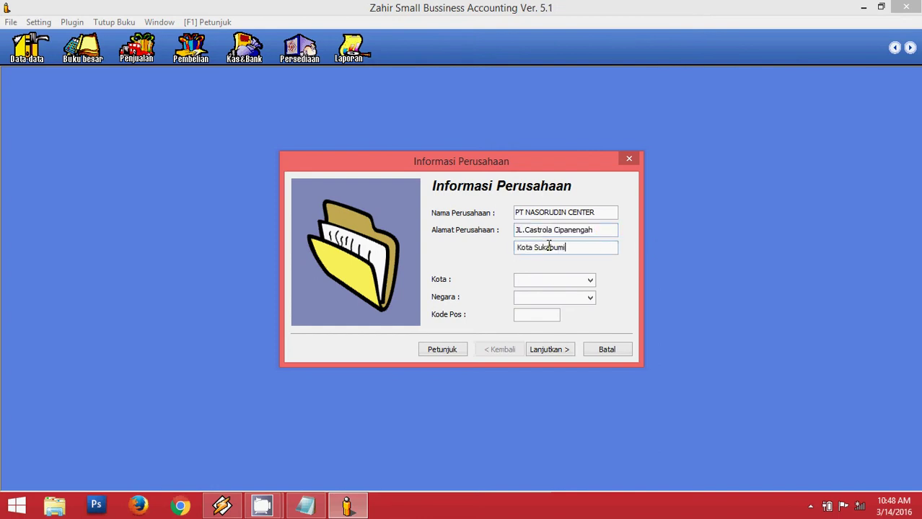
Replace the second address line with the house number.
click(589, 280)
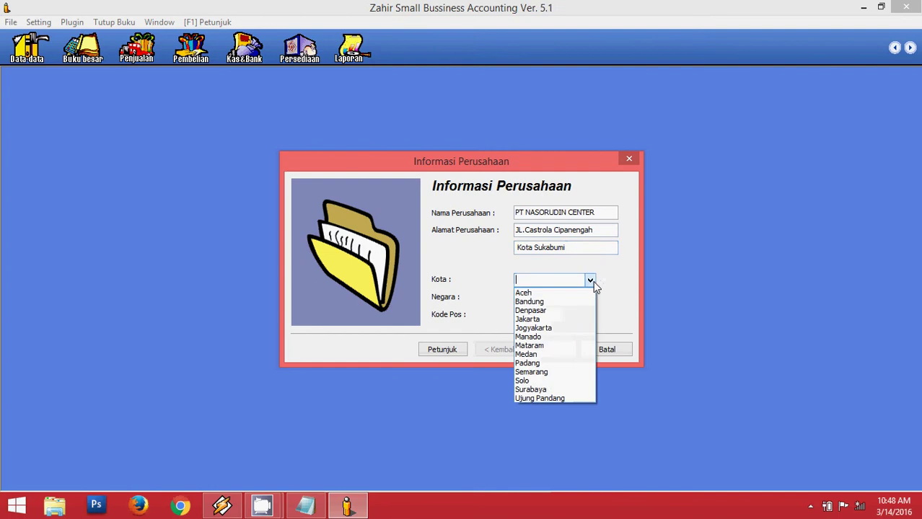
click(583, 277)
drag(572, 244, 498, 246)
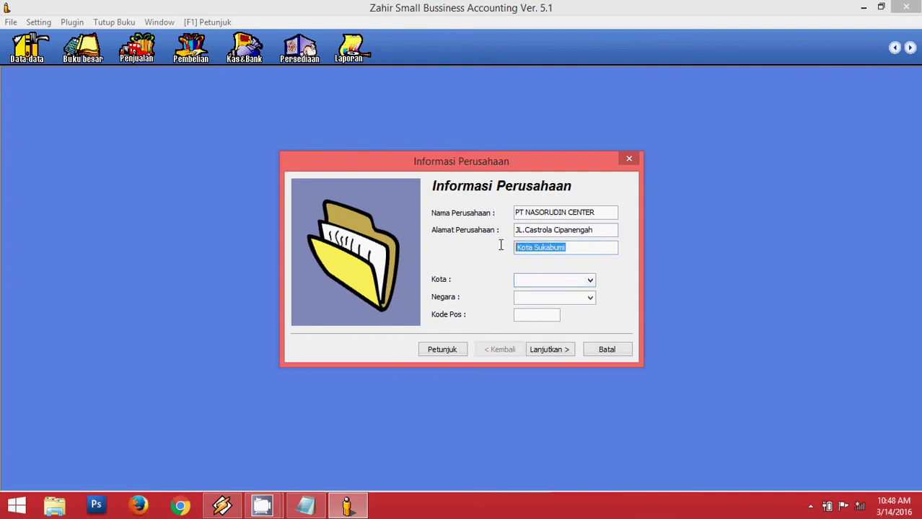
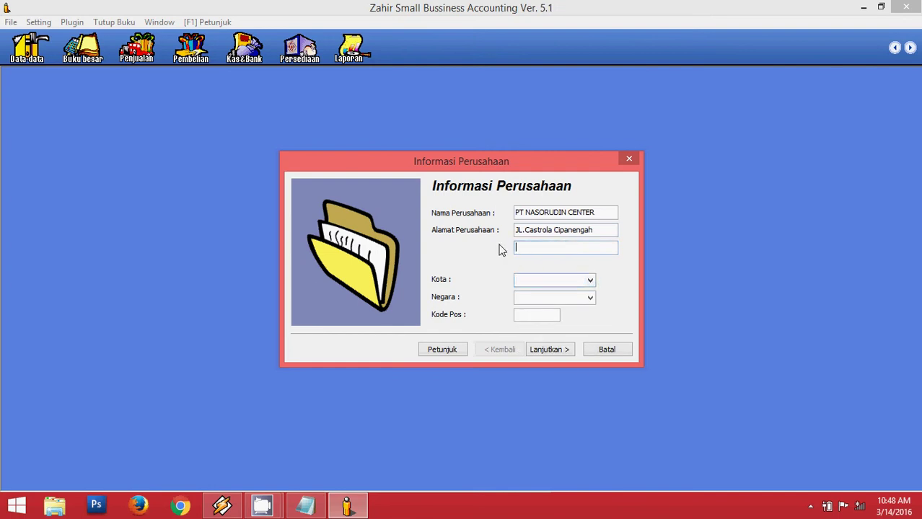
Set the city to Bandung and the country to Indonesia, and enter the postal code.
click(579, 281)
click(589, 281)
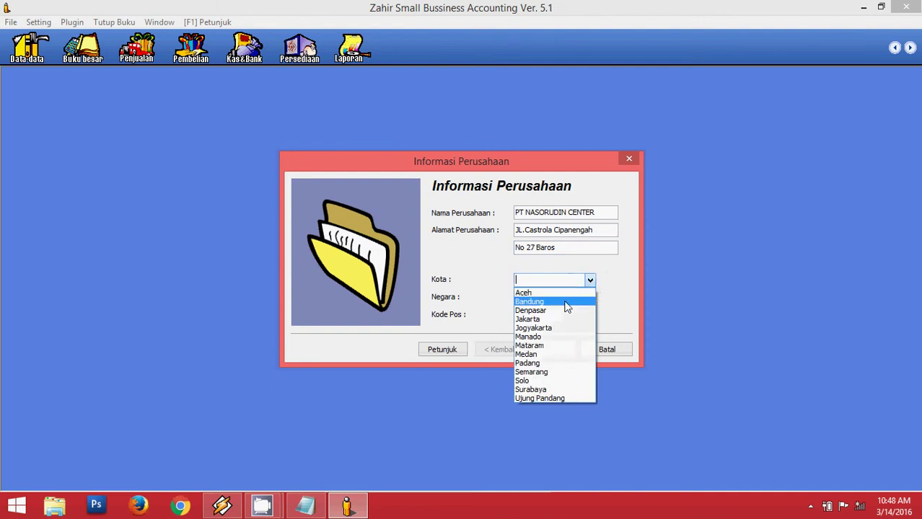
click(566, 306)
click(590, 299)
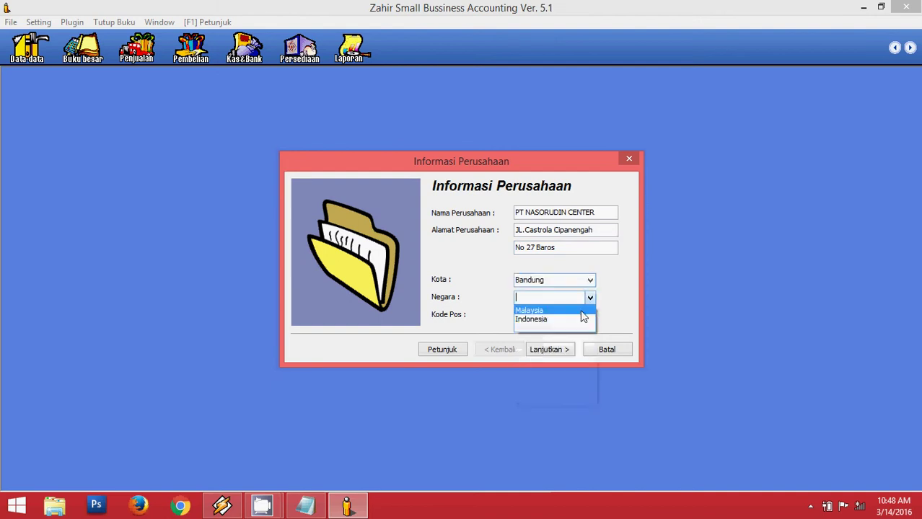
click(581, 319)
click(549, 314)
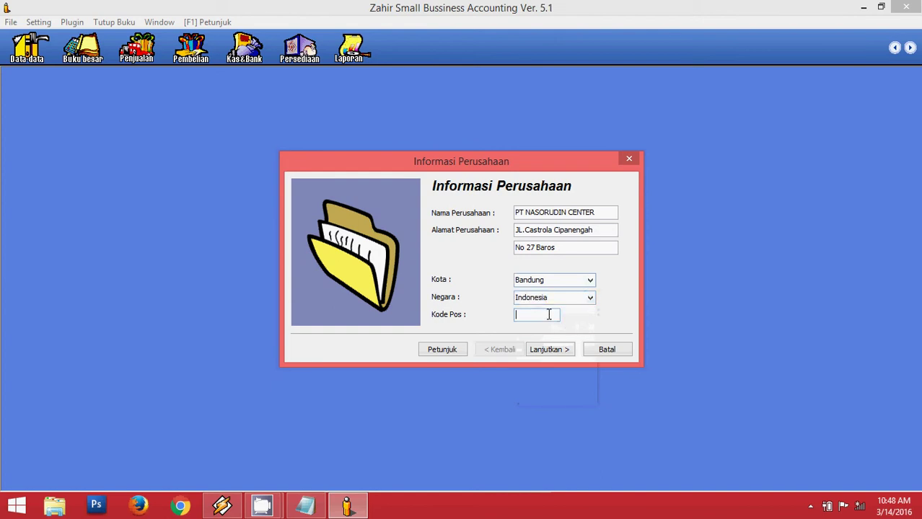
text(42398)
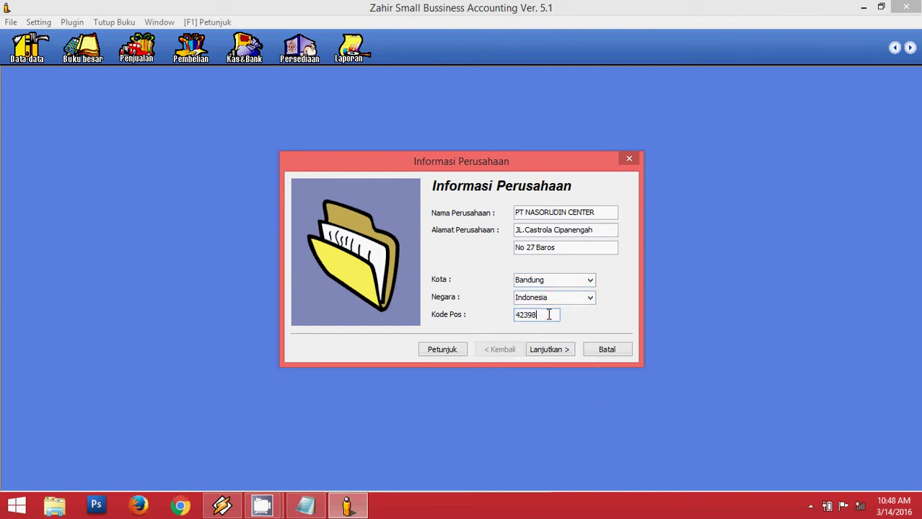
Start the accounting period in January 2016 with December year-end closing, then confirm and process.
click(558, 352)
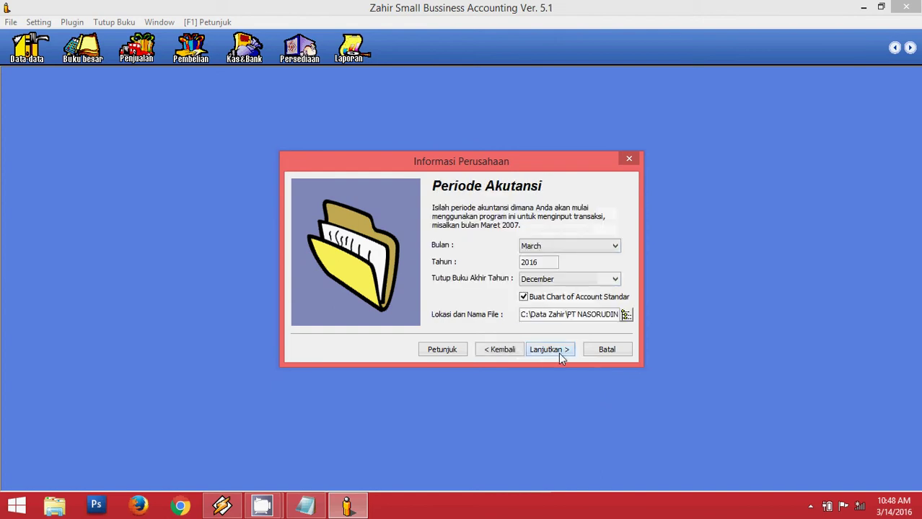
click(584, 250)
click(583, 256)
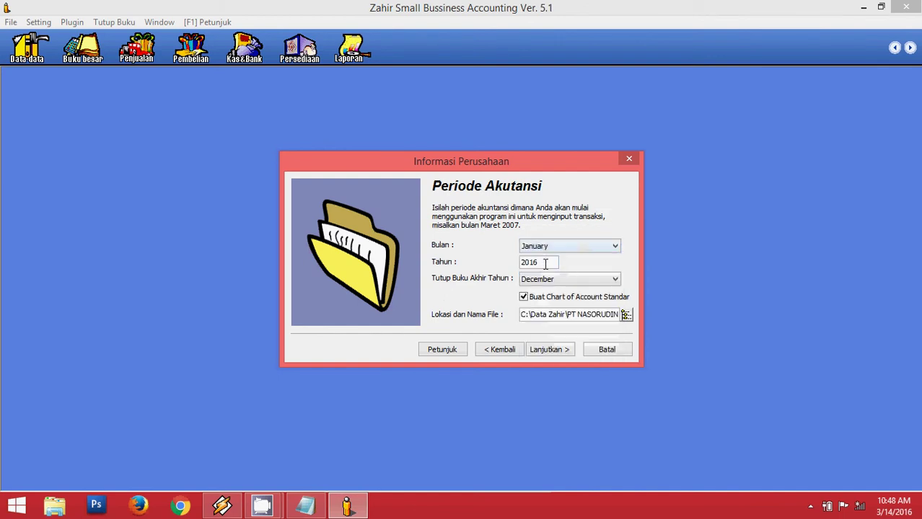
click(566, 283)
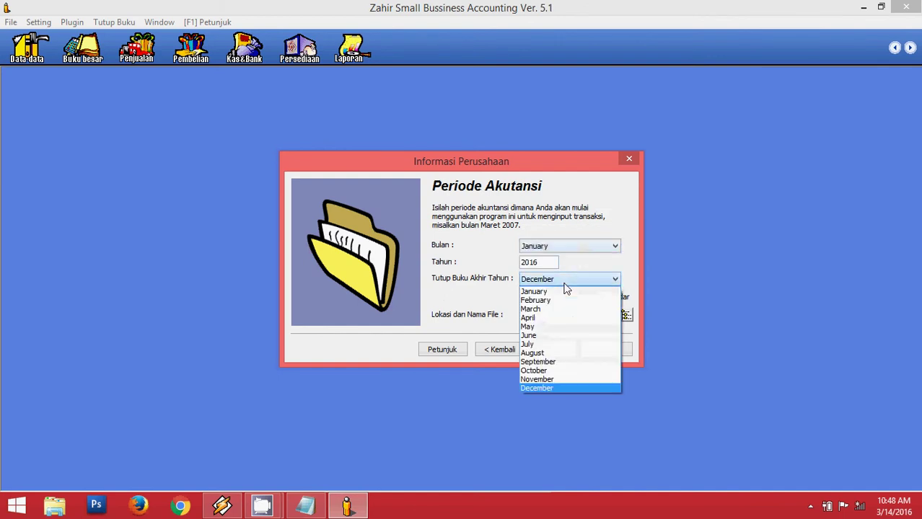
click(565, 283)
click(549, 352)
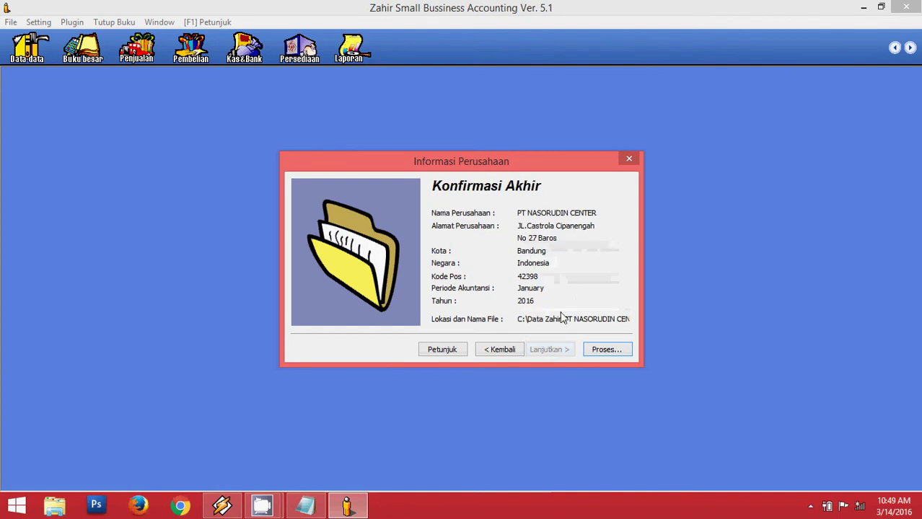
click(605, 351)
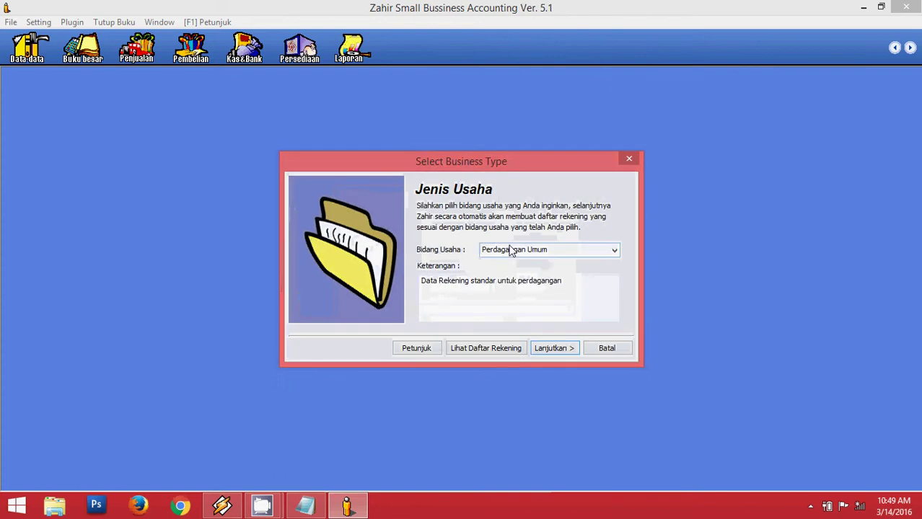
Choose Toko Handphone as the business type and confirm continuing with it.
click(546, 251)
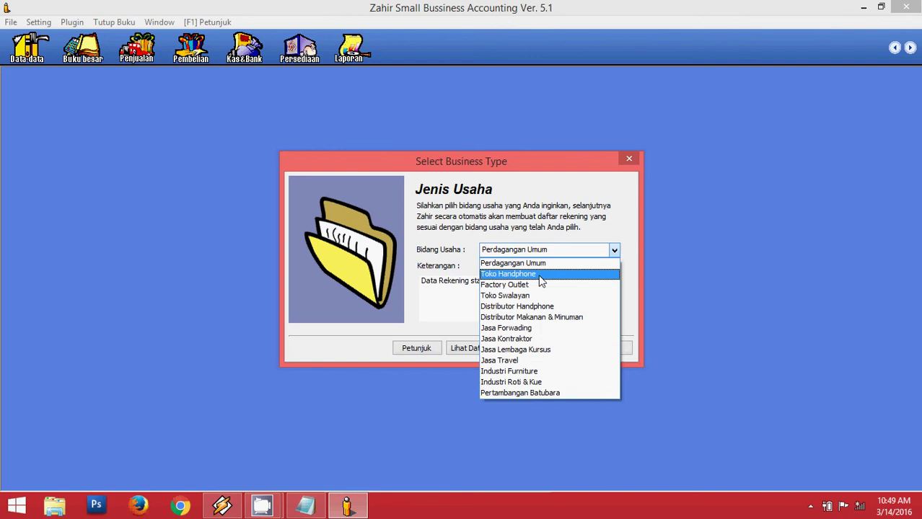
click(558, 350)
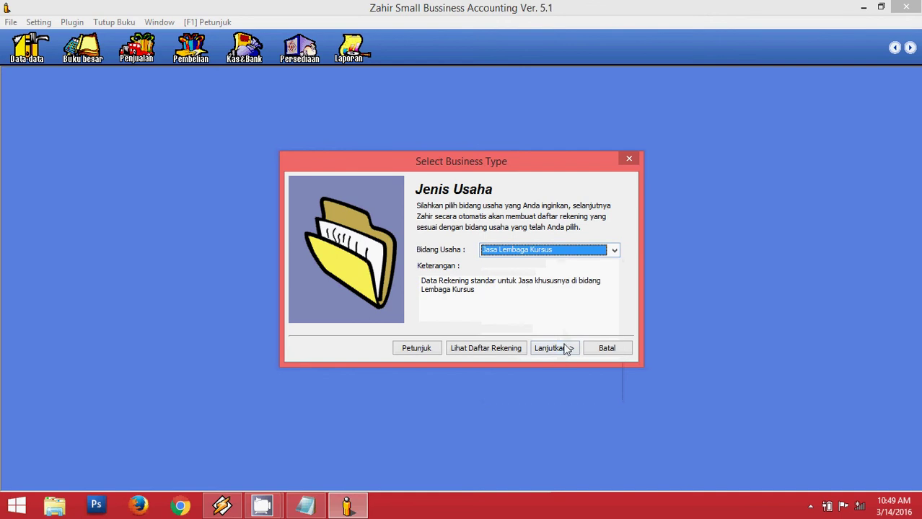
click(535, 250)
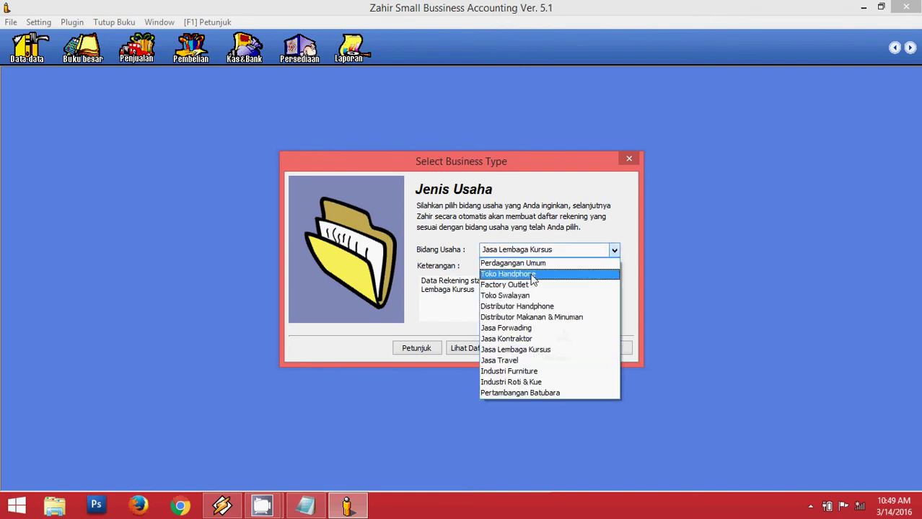
click(532, 274)
click(553, 348)
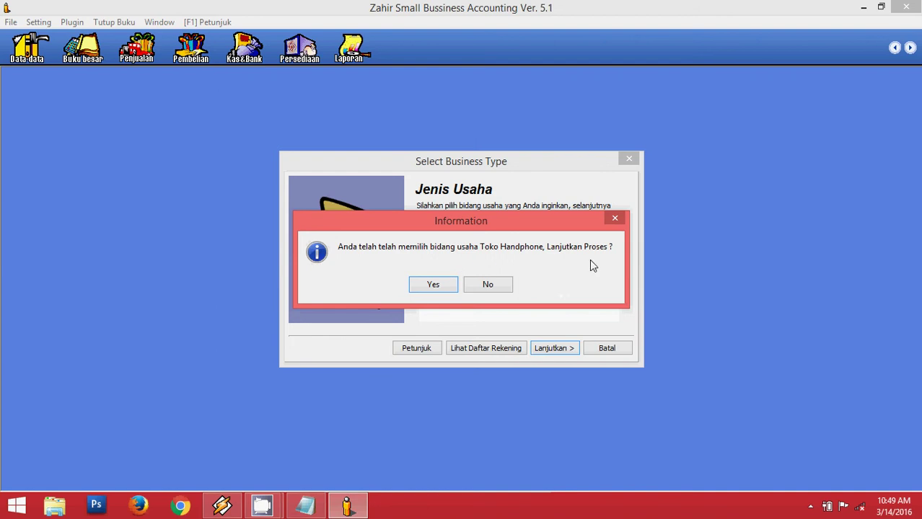
click(428, 285)
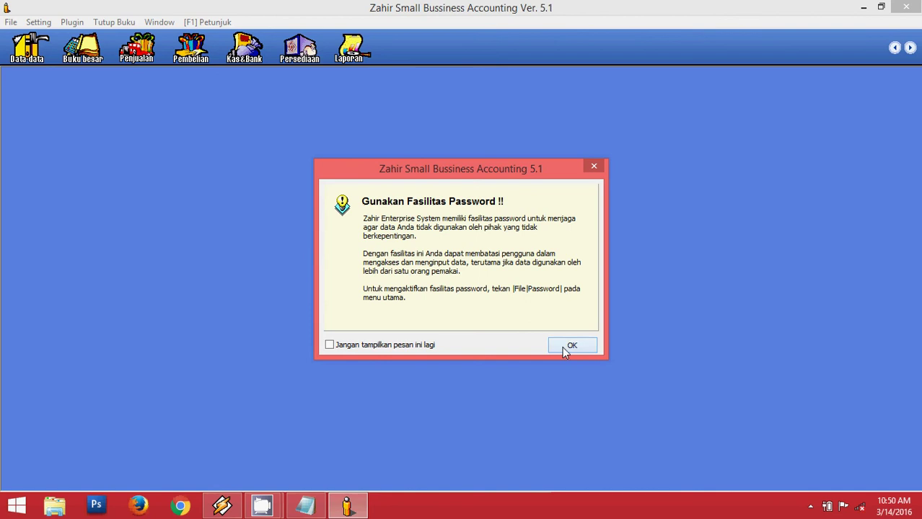
Dismiss the password-facility notice after the chart of accounts finishes generating.
click(559, 347)
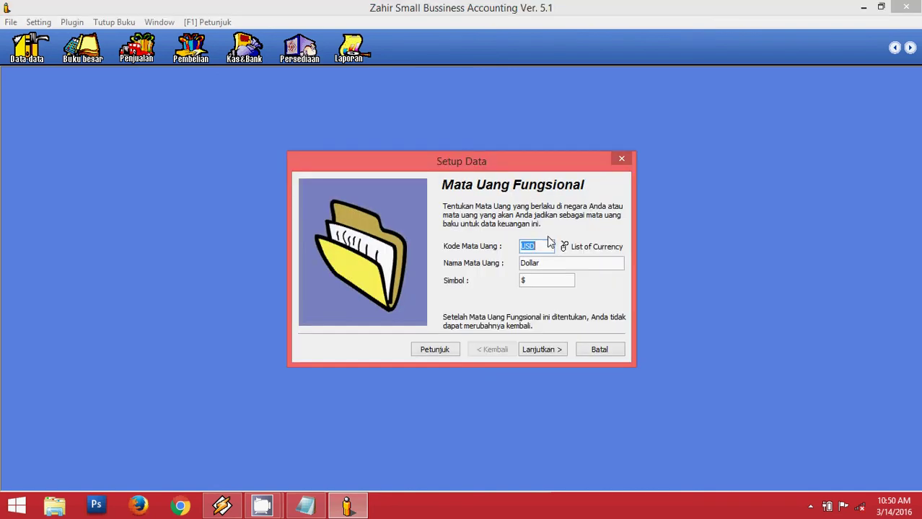
Make IDR Indonesia, Rupiah the functional currency and finish the setup.
click(563, 247)
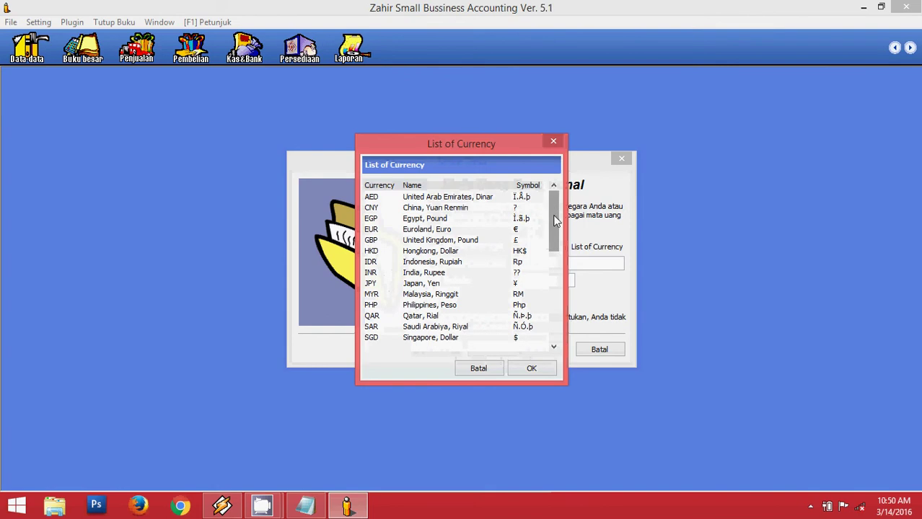
click(425, 262)
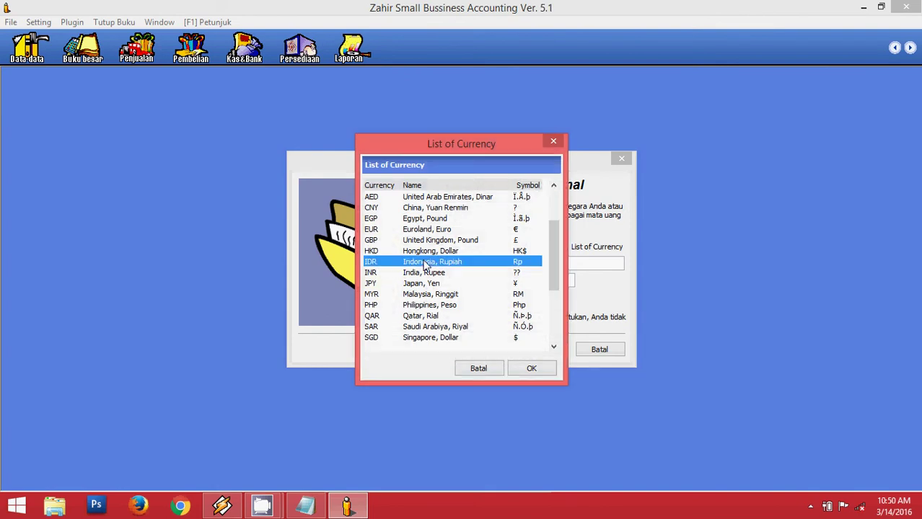
click(540, 371)
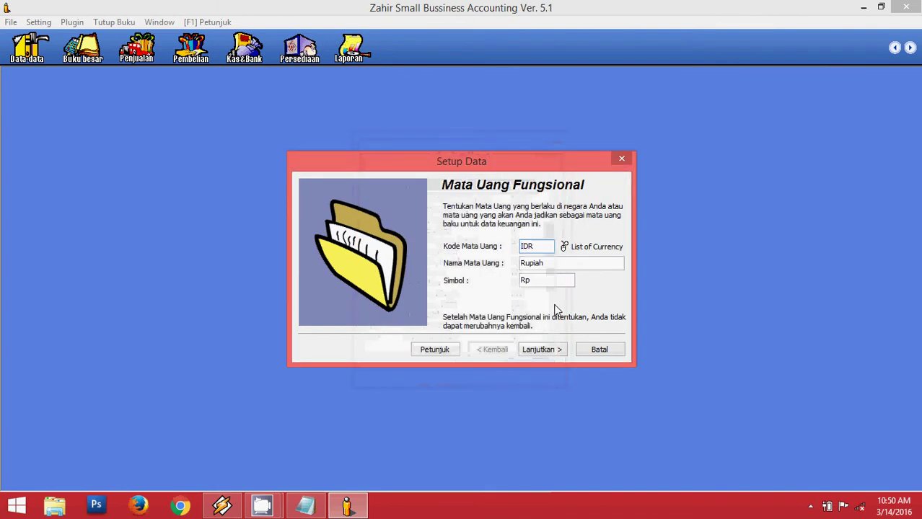
click(547, 351)
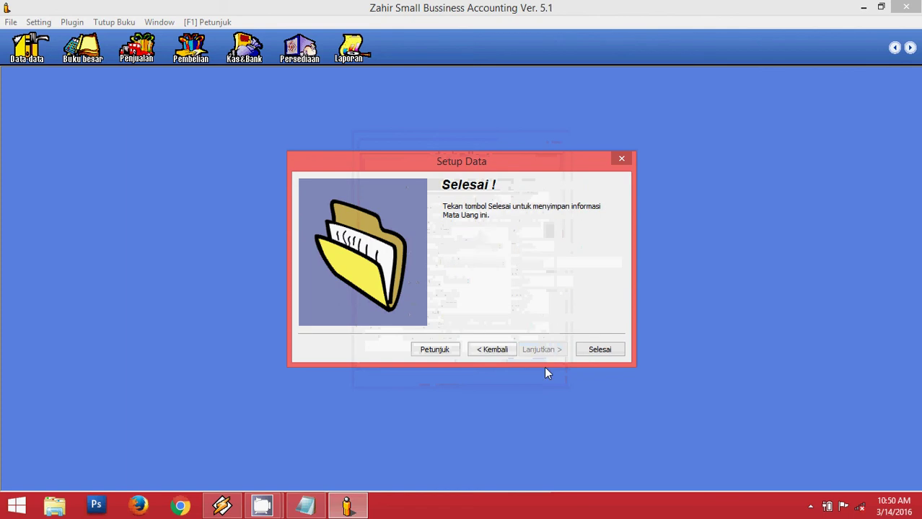
click(599, 350)
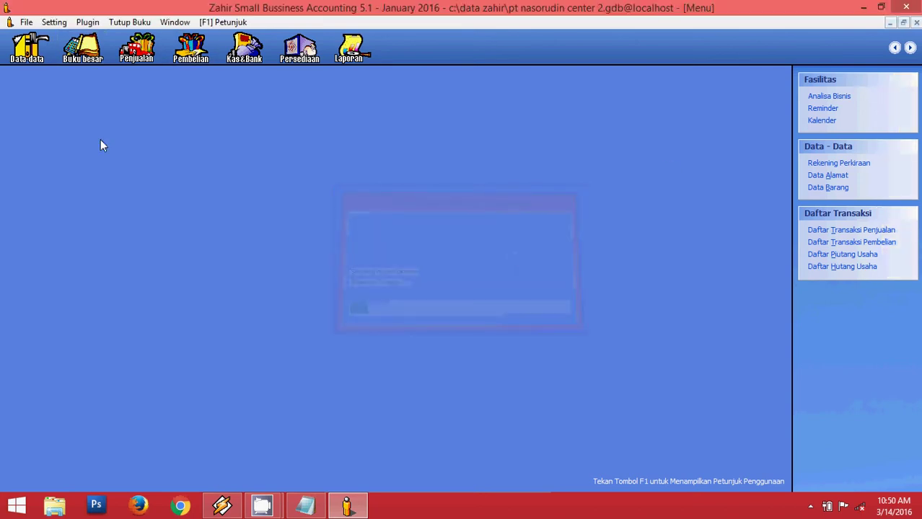
click(317, 511)
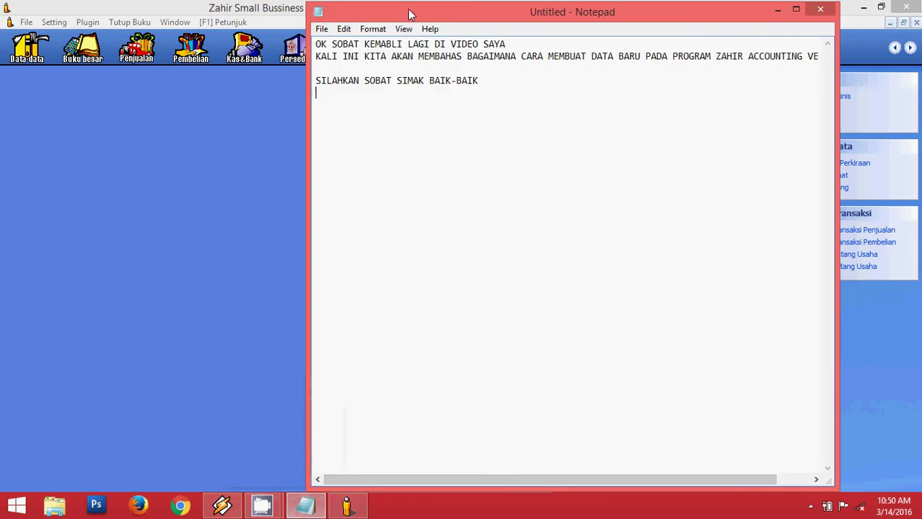
Add the closing line 'SAMPAI DISINI PROSES PEMBUATAN DATA BARU TELAH SELESAI' to the note.
drag(410, 13, 315, 34)
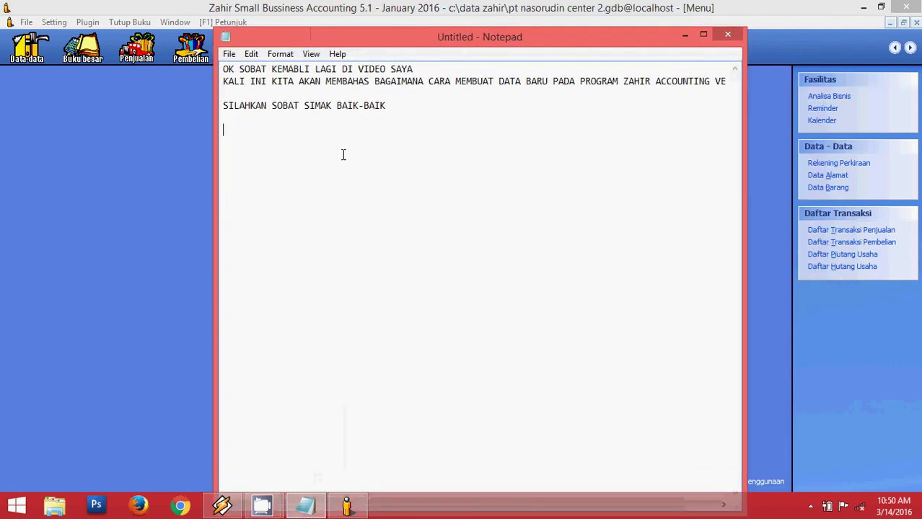
text(sampai j)
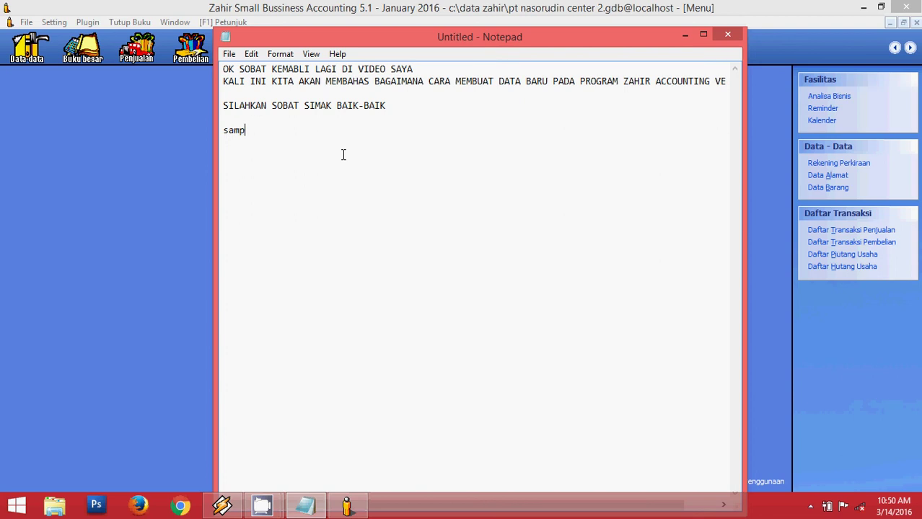
key(BackSpace)
key(BackSpace)
key(BackSpace)
key(BackSpace)
key(BackSpace)
key(BackSpace)
key(BackSpace)
key(BackSpace)
text(SAMPAI DISINI)
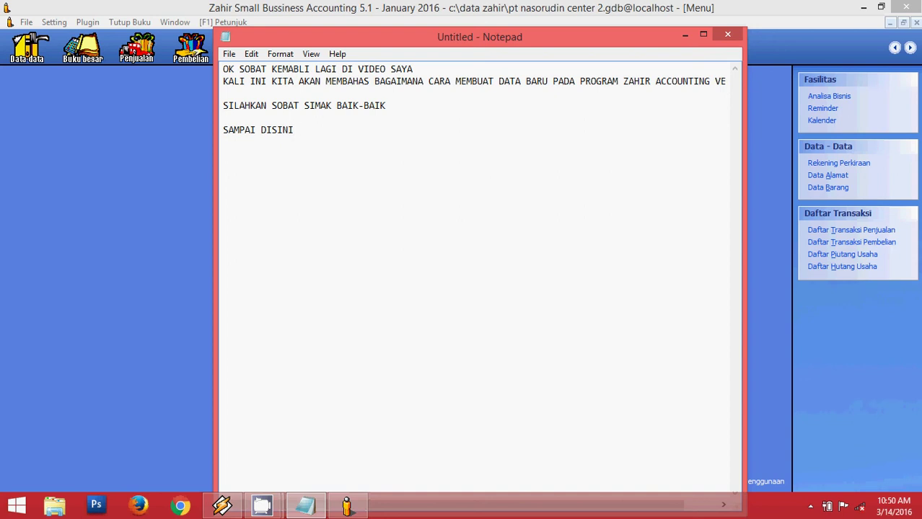
text( PROSES PEMBUATA)
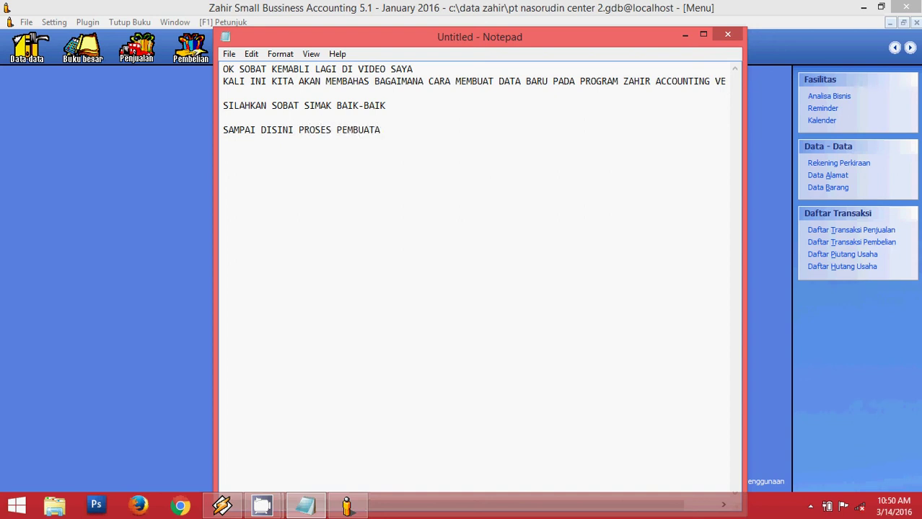
text(N DATA BARU TELAH SEL)
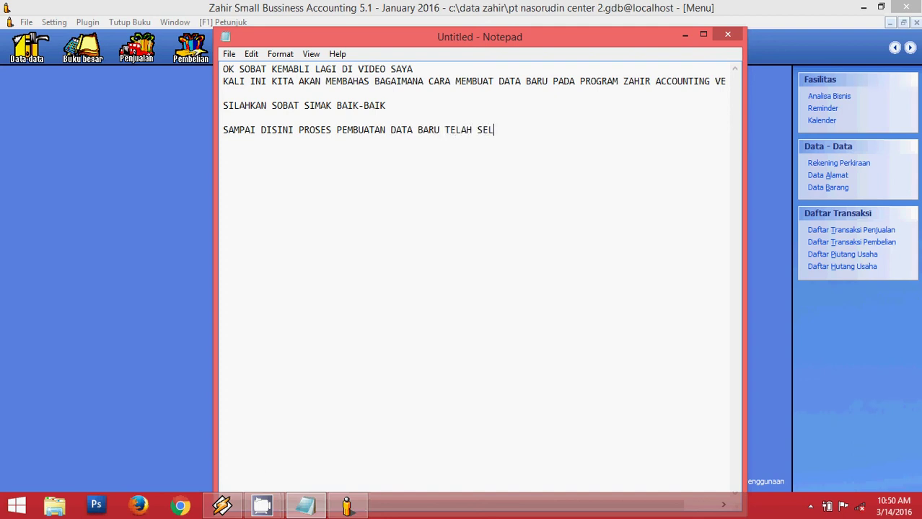
text(ESAI)
key(Return)
drag(303, 42, 273, 33)
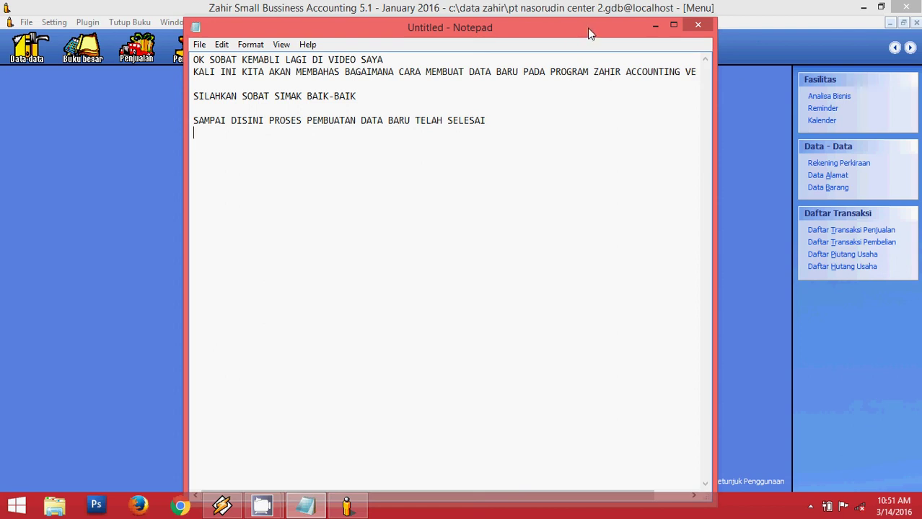
drag(587, 27, 580, 26)
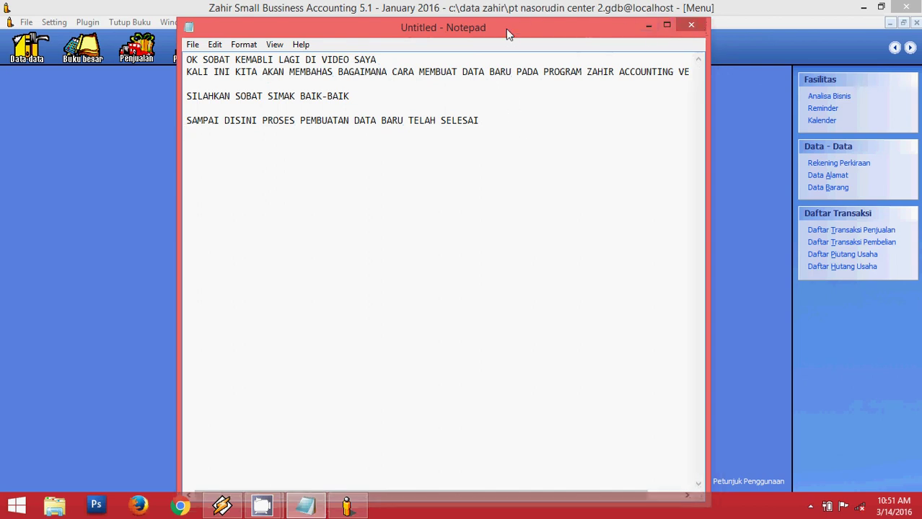
drag(506, 30, 504, 31)
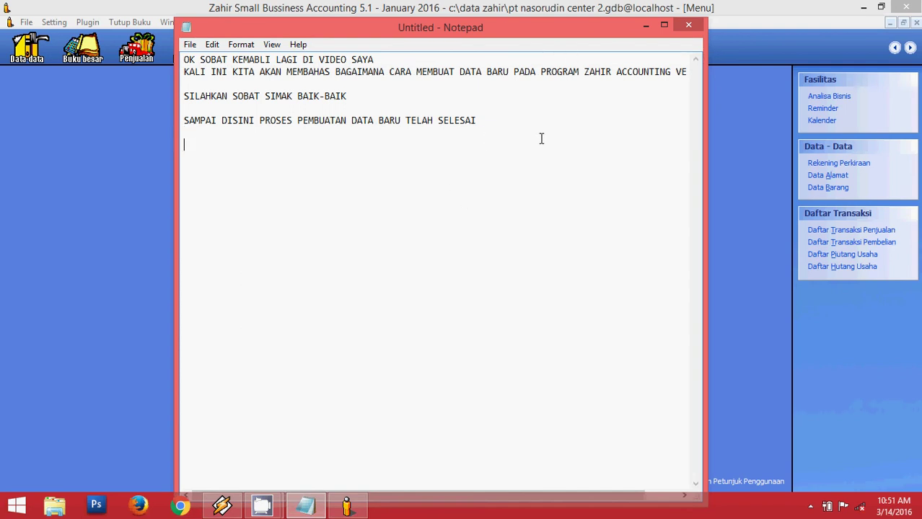
Add a thank-you line and 'TEAM CASTROLA.COM', then close Zahir.
text(TERIMAKASIH)
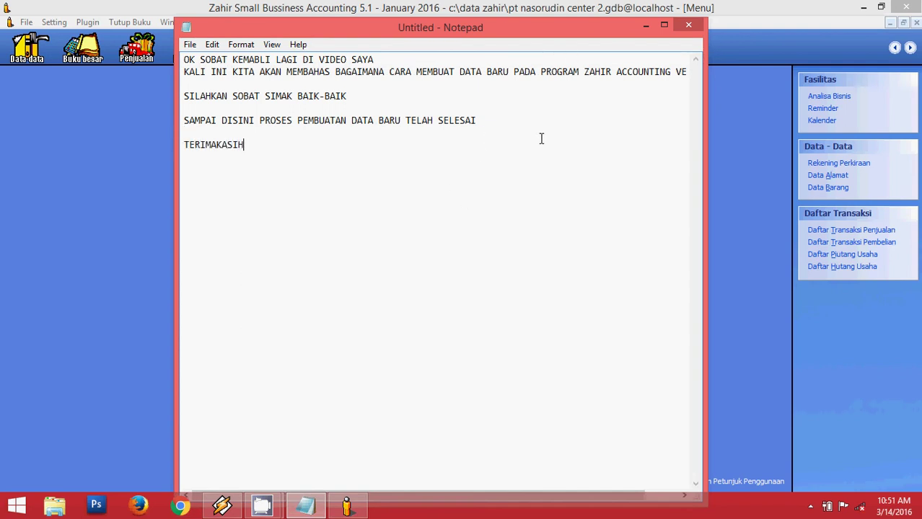
text( NANTIKAN VIDEO )
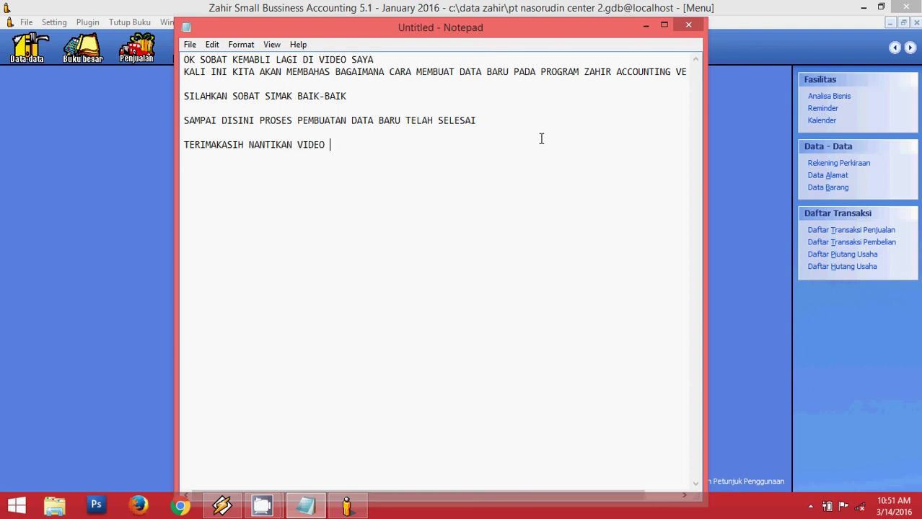
text(LANJUTAN TAHAP)
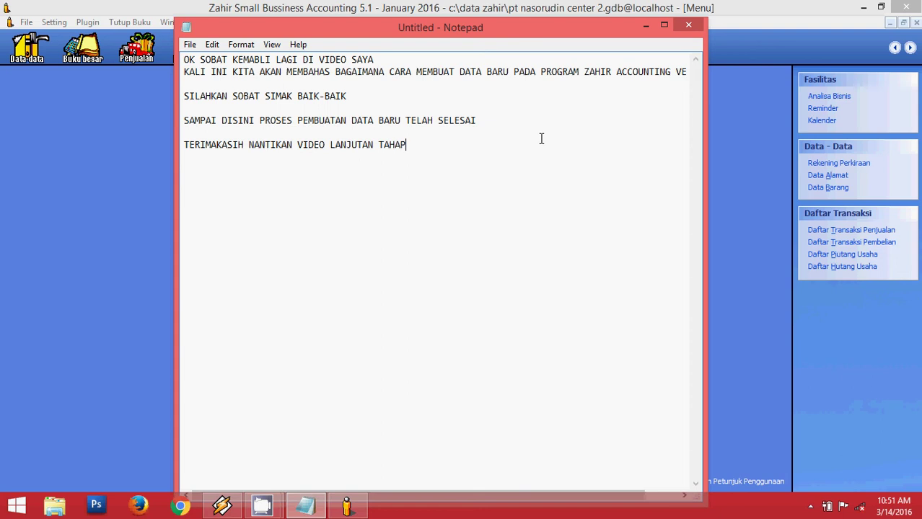
key(BackSpace)
key(BackSpace)
key(BackSpace)
key(BackSpace)
key(BackSpace)
key(BackSpace)
key(BackSpace)
text(N)
key(Return)
text(TEAM CASTROLA.COM)
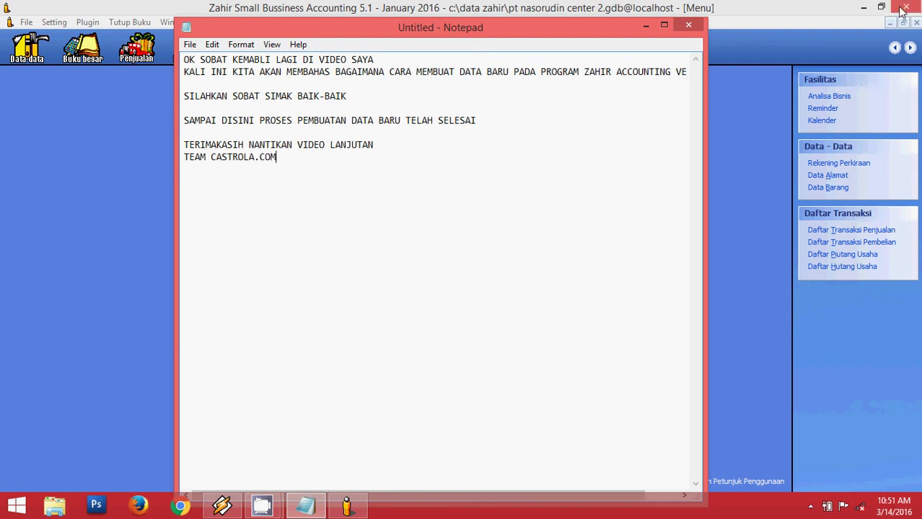
click(730, 154)
click(906, 8)
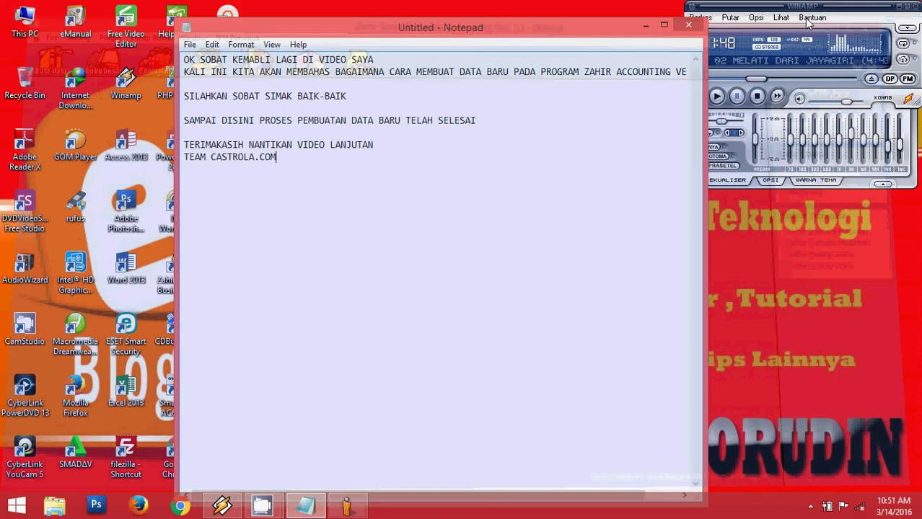